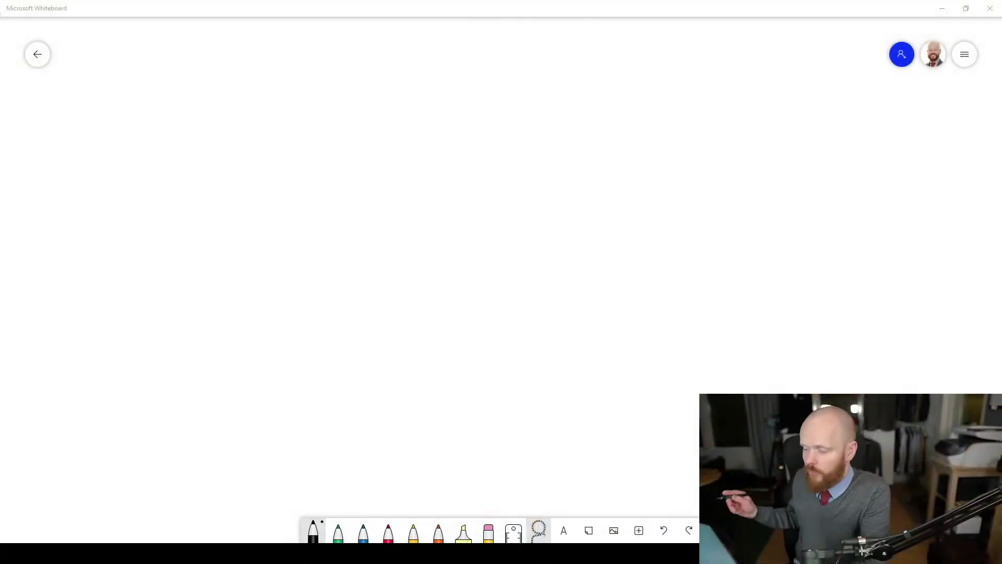
# - Draw the two horizontal floor slab edges and the faces of the walls above and below
pyautogui.moveTo(292, 324); pyautogui.dragTo(771, 327)
pyautogui.moveTo(327, 375); pyautogui.dragTo(787, 384)
pyautogui.moveTo(487, 101); pyautogui.dragTo(495, 323)
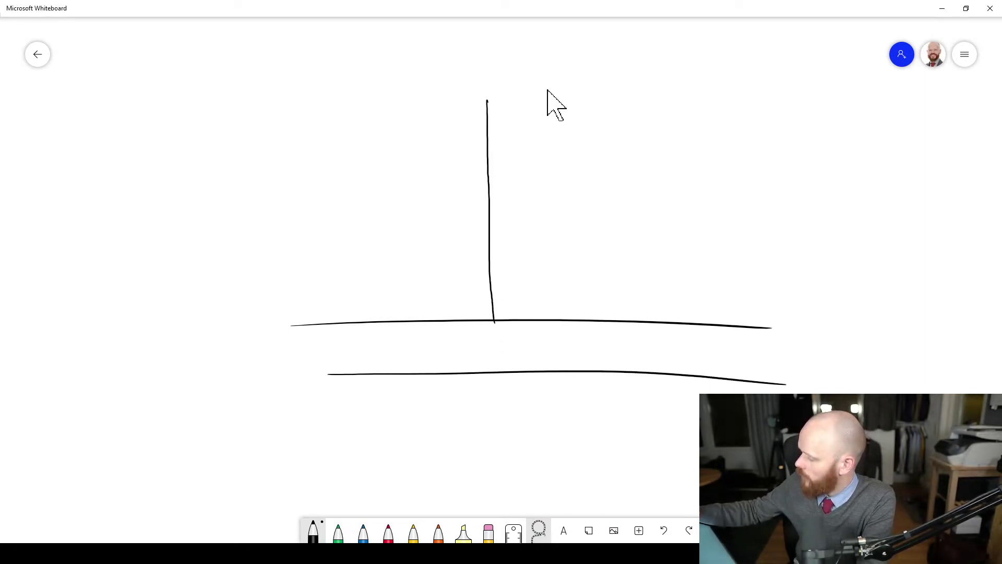
pyautogui.moveTo(539, 81); pyautogui.dragTo(544, 323)
pyautogui.moveTo(500, 378); pyautogui.dragTo(498, 517)
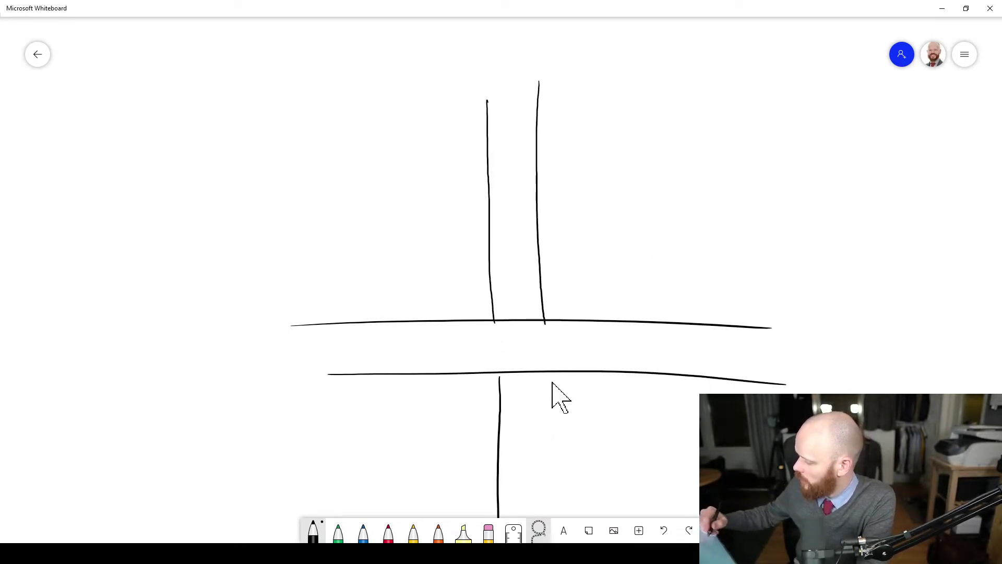
pyautogui.moveTo(553, 378); pyautogui.dragTo(551, 516)
# - Fill the slab, upper wall and lower wall with diagonal hatch strokes
pyautogui.moveTo(368, 321); pyautogui.dragTo(323, 358)
pyautogui.moveTo(451, 331); pyautogui.dragTo(384, 366)
pyautogui.moveTo(611, 337); pyautogui.dragTo(558, 367)
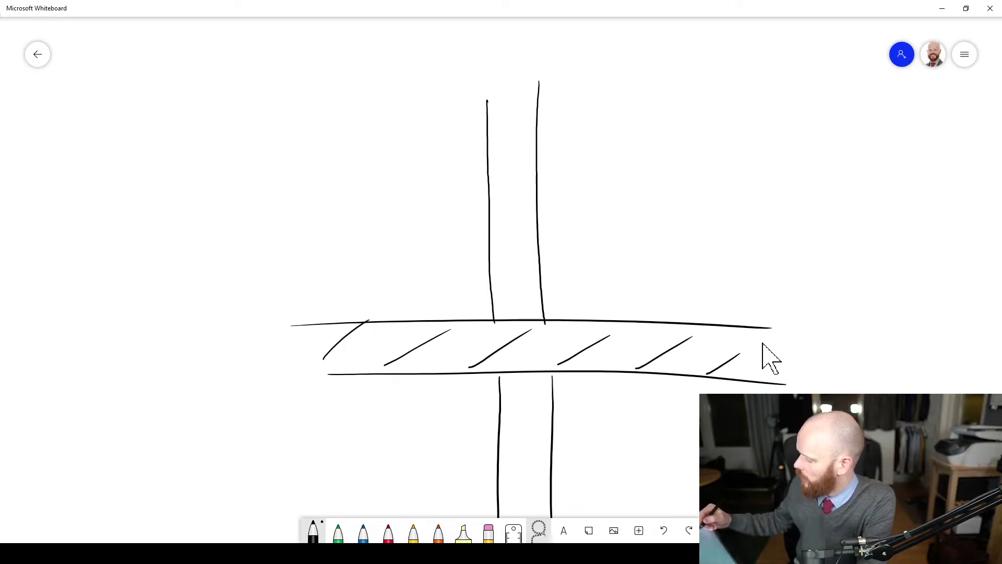
pyautogui.moveTo(790, 349); pyautogui.dragTo(755, 378)
pyautogui.moveTo(491, 269); pyautogui.dragTo(533, 317)
pyautogui.moveTo(503, 192); pyautogui.dragTo(532, 233)
pyautogui.moveTo(501, 95); pyautogui.dragTo(531, 145)
pyautogui.moveTo(507, 139); pyautogui.dragTo(526, 174)
pyautogui.moveTo(509, 384)
pyautogui.mouseDown()
pyautogui.moveTo(551, 429)
pyautogui.moveTo(548, 455)
pyautogui.mouseUp()
pyautogui.moveTo(514, 446)
pyautogui.mouseDown()
pyautogui.moveTo(548, 494)
pyautogui.moveTo(546, 517)
pyautogui.mouseUp()
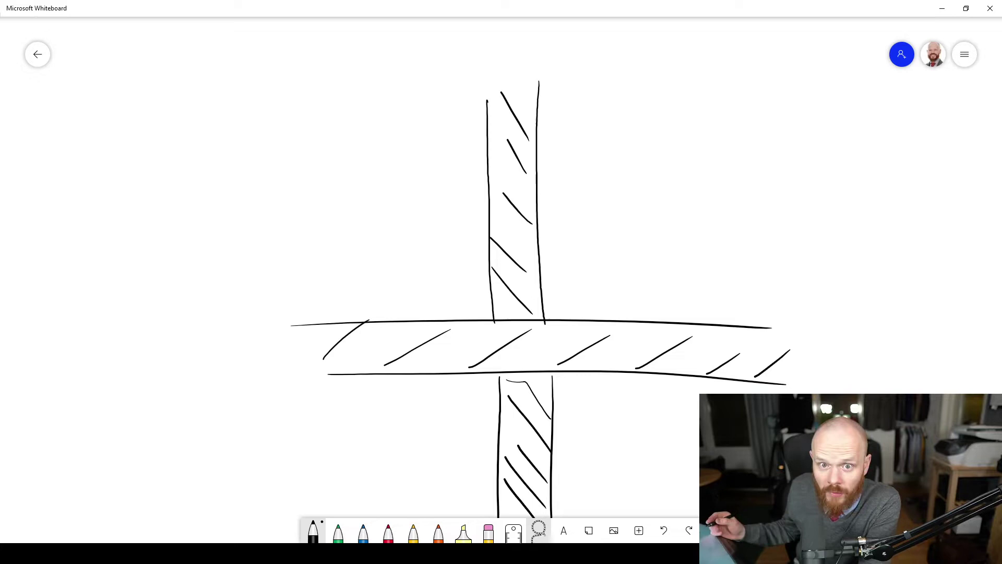
# - Draw the insulation top line and scribble yellow insulation along the slab right of the wall
pyautogui.click(415, 533)
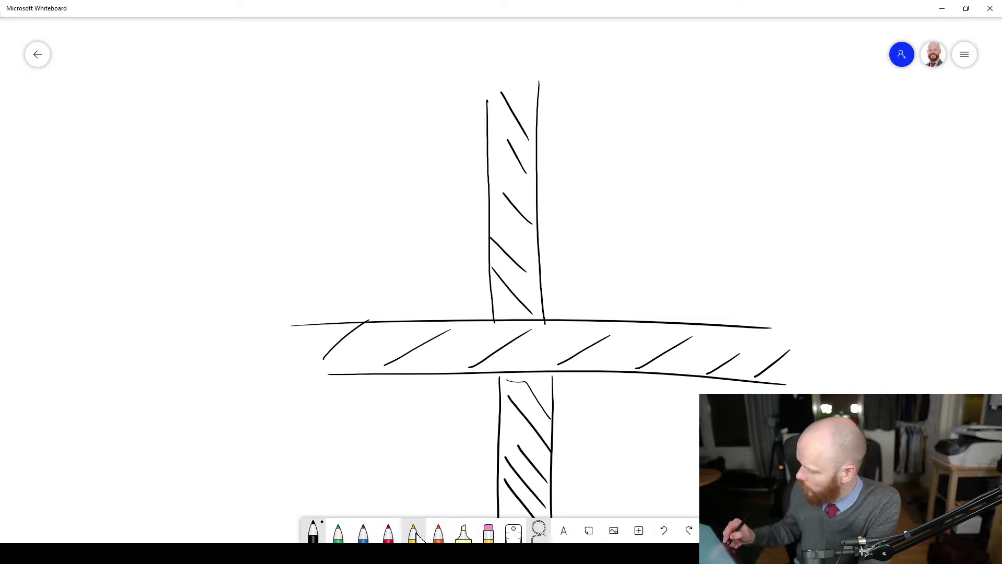
pyautogui.moveTo(576, 295); pyautogui.dragTo(796, 308)
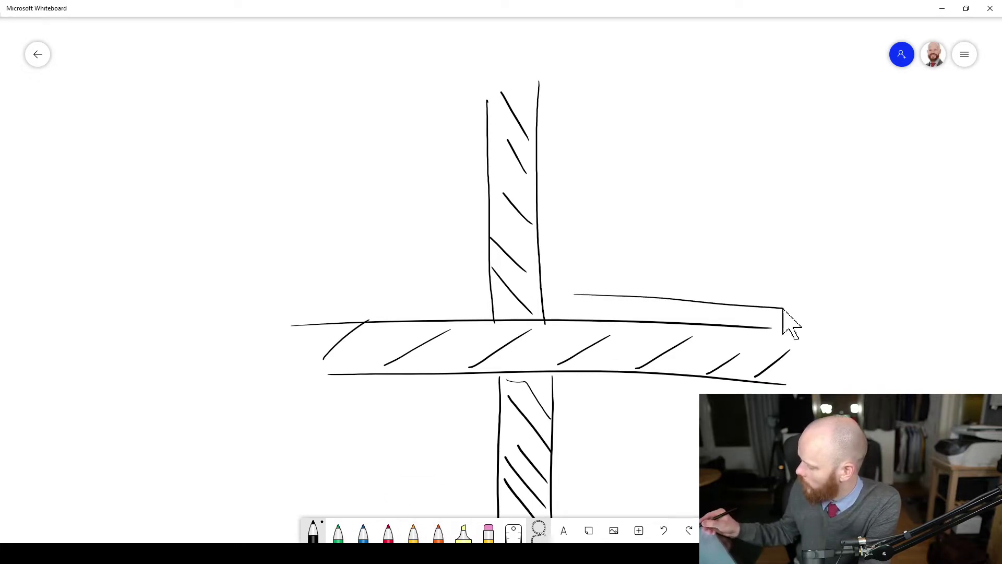
pyautogui.click(415, 533)
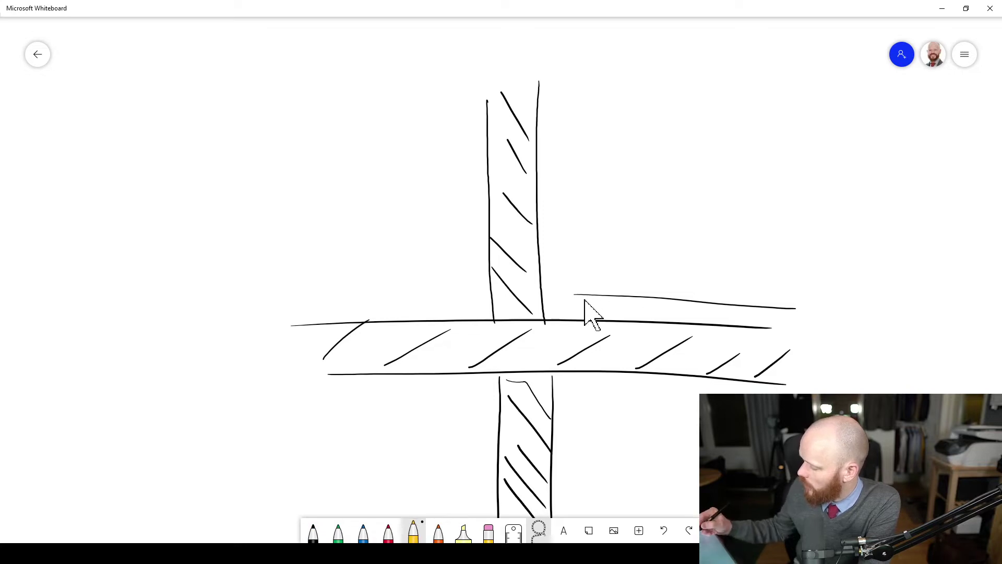
pyautogui.moveTo(580, 310); pyautogui.dragTo(811, 323)
# - In black, outline the screed layer with a leader line and handwrite '50mm'
pyautogui.click(313, 533)
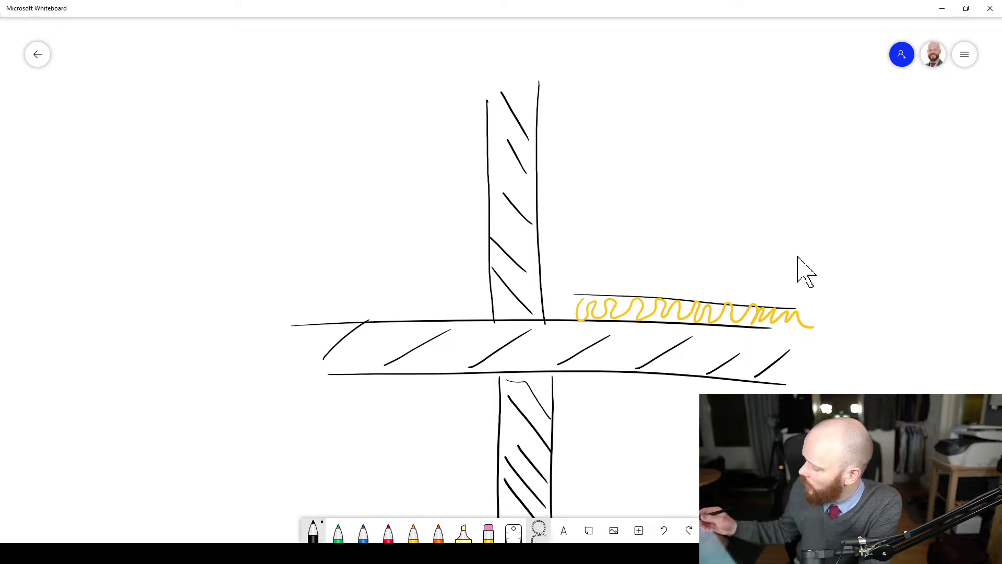
pyautogui.moveTo(574, 295)
pyautogui.mouseDown()
pyautogui.moveTo(548, 294)
pyautogui.moveTo(648, 266)
pyautogui.moveTo(819, 274)
pyautogui.mouseUp()
pyautogui.moveTo(736, 288)
pyautogui.mouseDown()
pyautogui.moveTo(839, 182)
pyautogui.moveTo(837, 192)
pyautogui.mouseUp()
pyautogui.moveTo(855, 179)
pyautogui.mouseDown()
pyautogui.moveTo(857, 192)
pyautogui.moveTo(912, 192)
pyautogui.mouseUp()
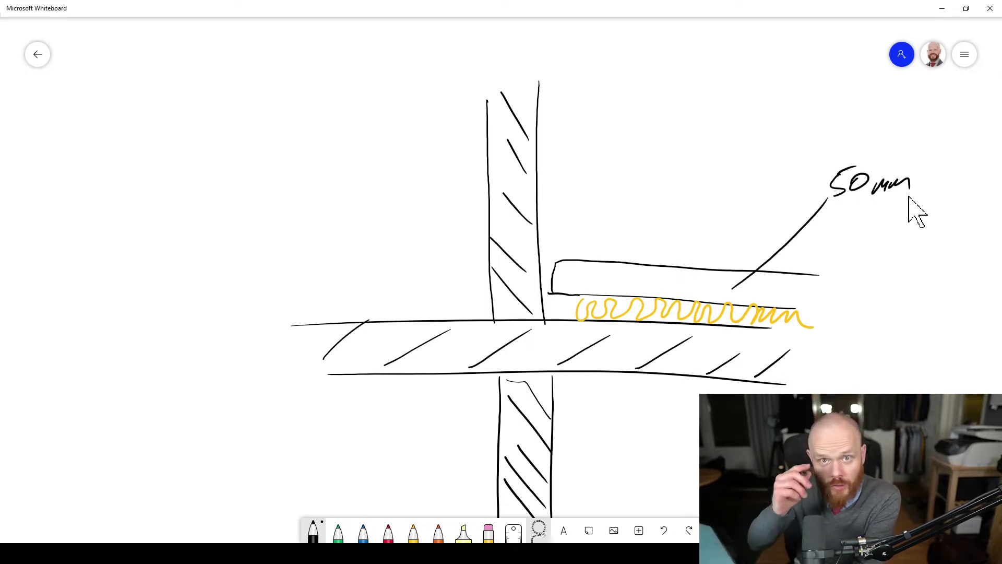
# - Scribble a vertical yellow insulation strip up the wall face beside the screed edge
pyautogui.click(413, 532)
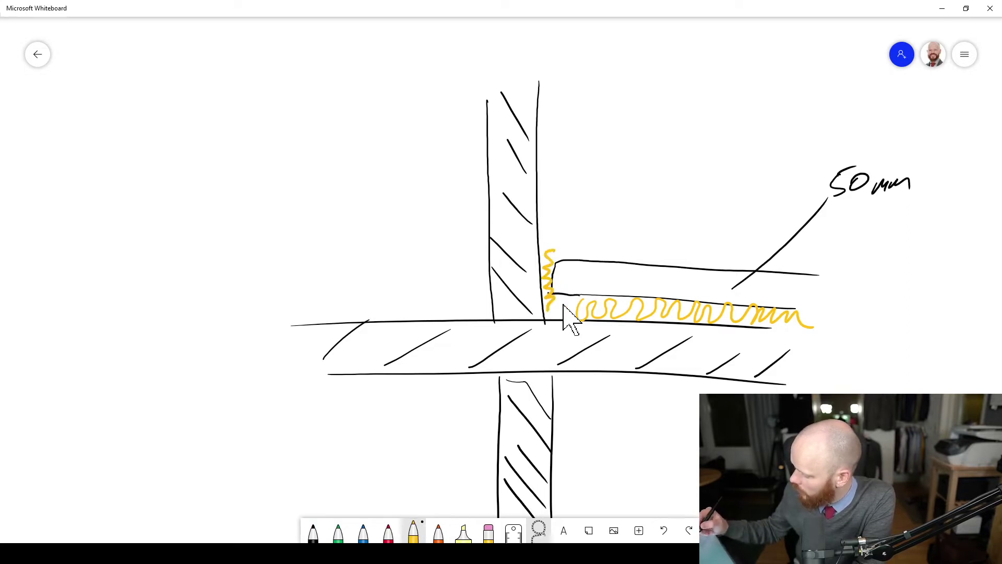
pyautogui.moveTo(558, 301); pyautogui.dragTo(595, 322)
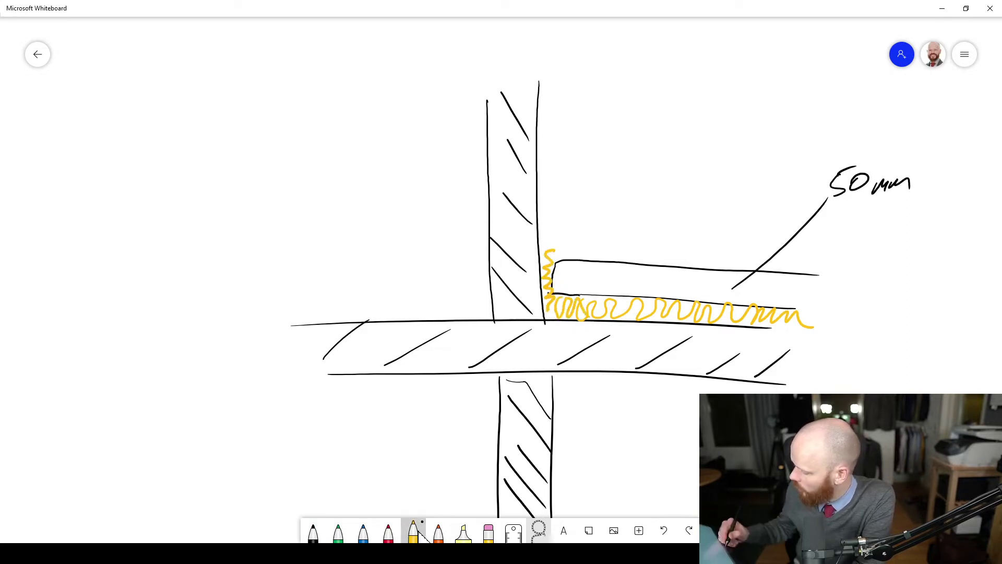
pyautogui.press('...')
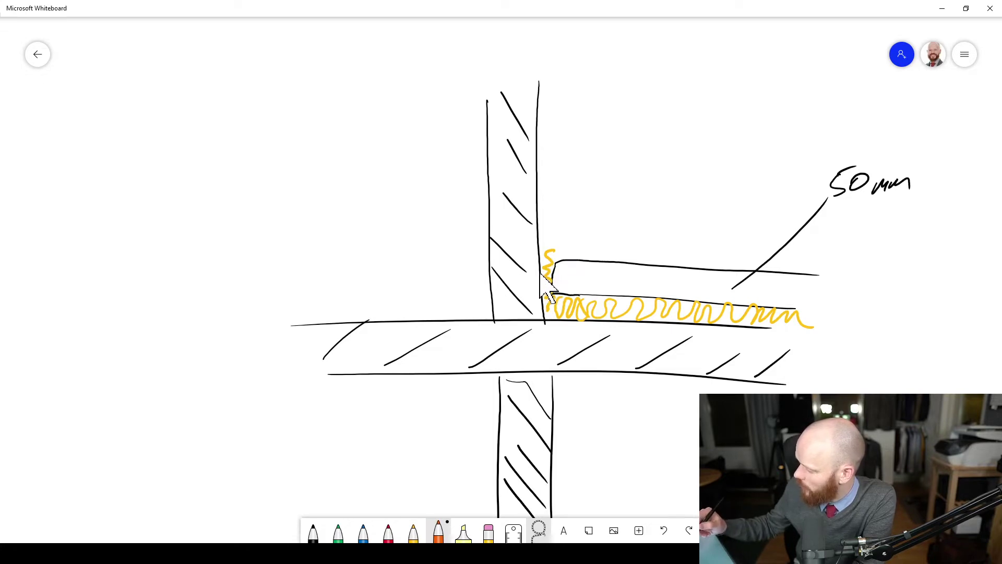
pyautogui.moveTo(548, 297); pyautogui.dragTo(551, 255)
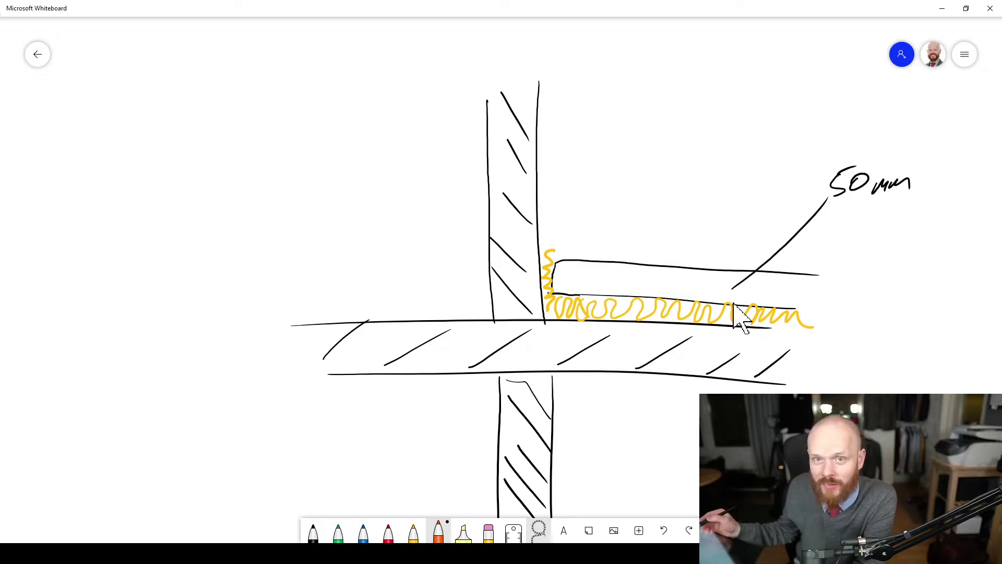
# - Undo a stray red curve, then draw a red dashed ring around the wall–screed junction
pyautogui.click(389, 533)
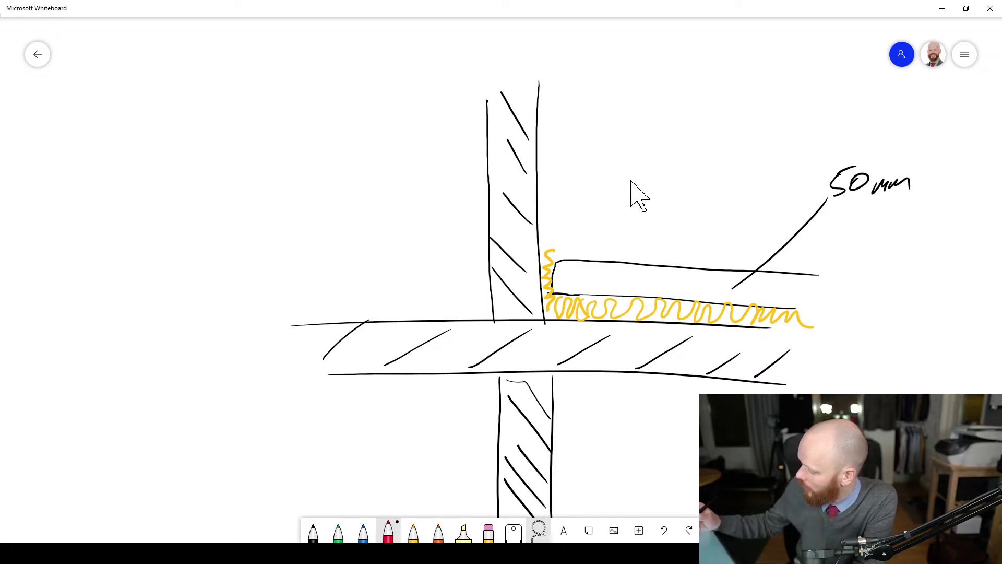
pyautogui.moveTo(634, 182)
pyautogui.mouseDown()
pyautogui.moveTo(603, 270)
pyautogui.moveTo(520, 329)
pyautogui.moveTo(526, 427)
pyautogui.mouseUp()
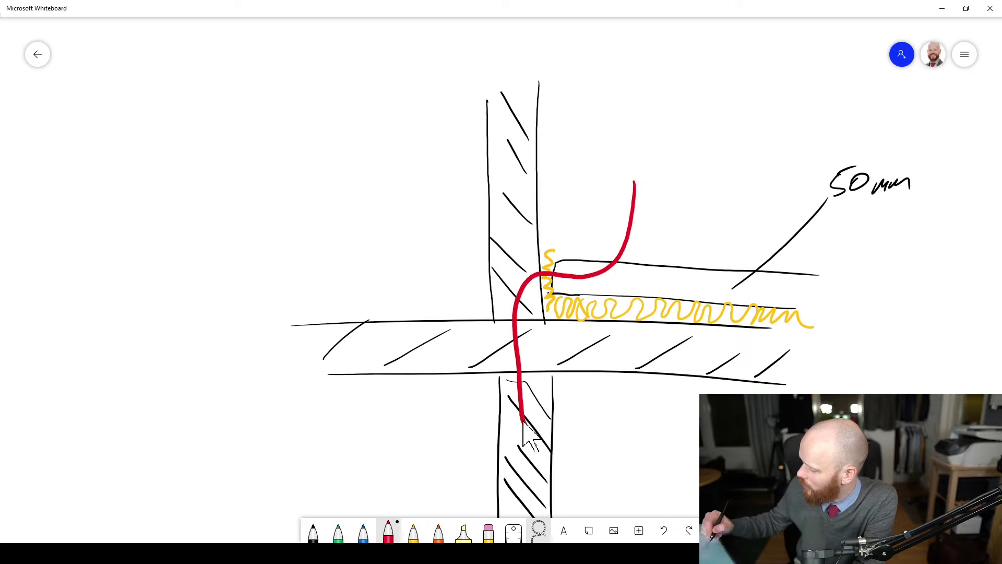
pyautogui.click(664, 532)
pyautogui.moveTo(538, 239); pyautogui.dragTo(543, 229)
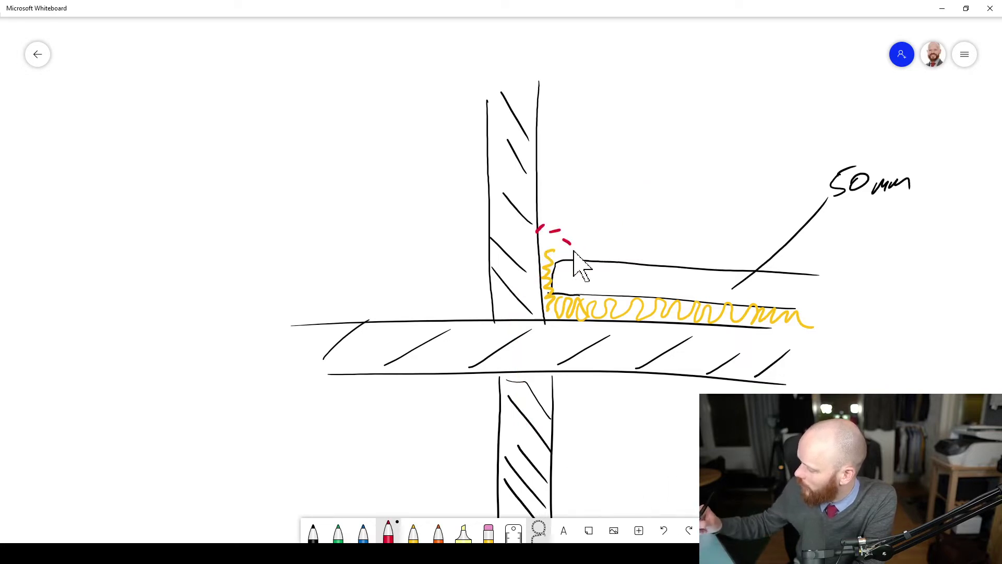
pyautogui.moveTo(581, 266)
pyautogui.mouseDown()
pyautogui.moveTo(576, 337)
pyautogui.moveTo(521, 321)
pyautogui.moveTo(538, 239)
pyautogui.mouseUp()
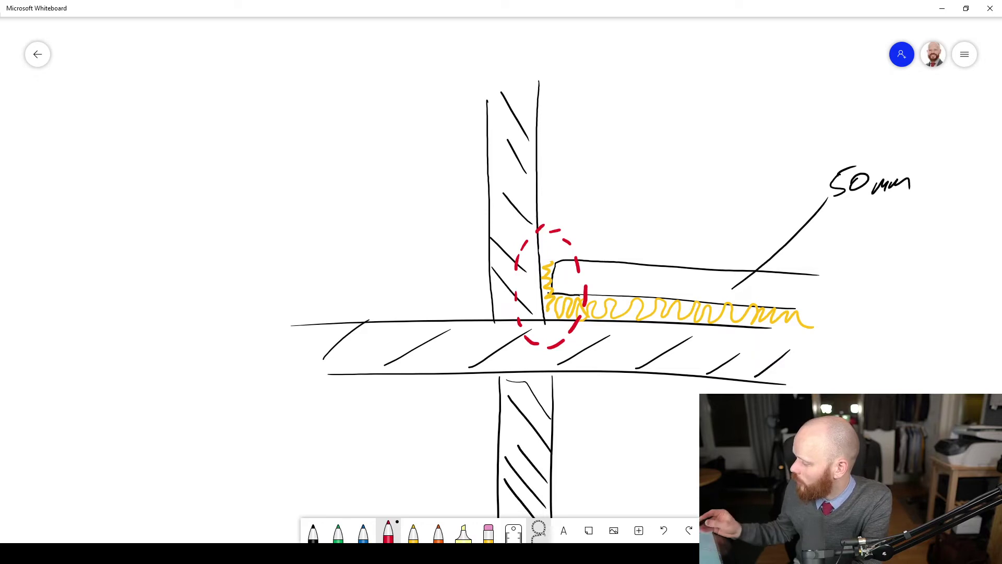
# - Draw a black line above the first screed from the wall rightward, touching up the circled corner
pyautogui.click(315, 535)
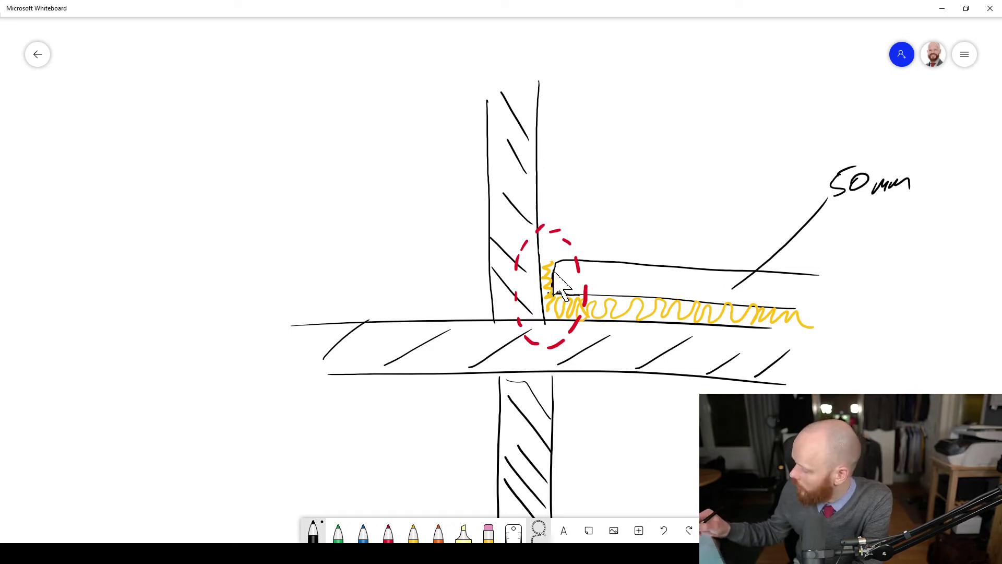
pyautogui.moveTo(548, 254); pyautogui.dragTo(880, 255)
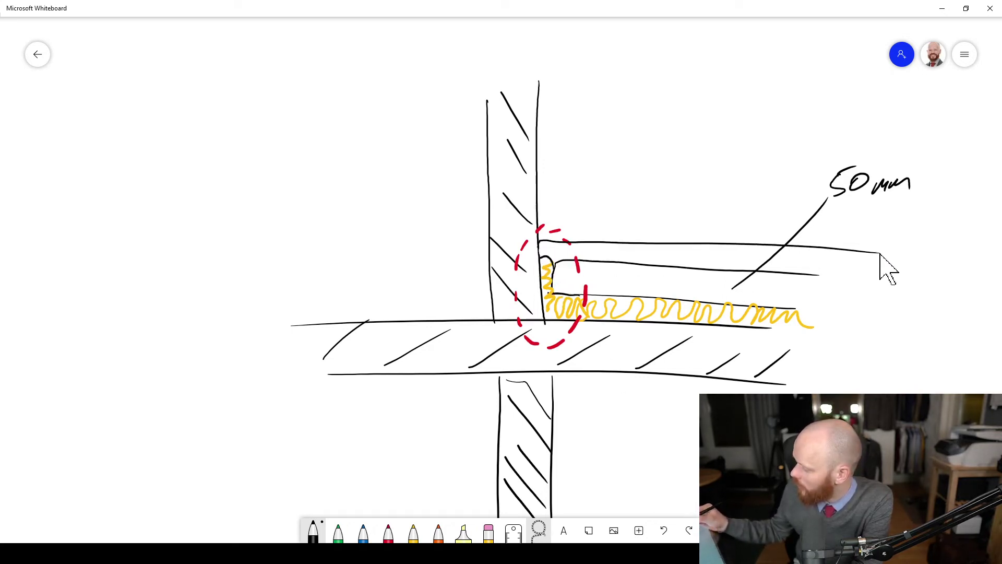
pyautogui.moveTo(548, 266); pyautogui.dragTo(545, 247)
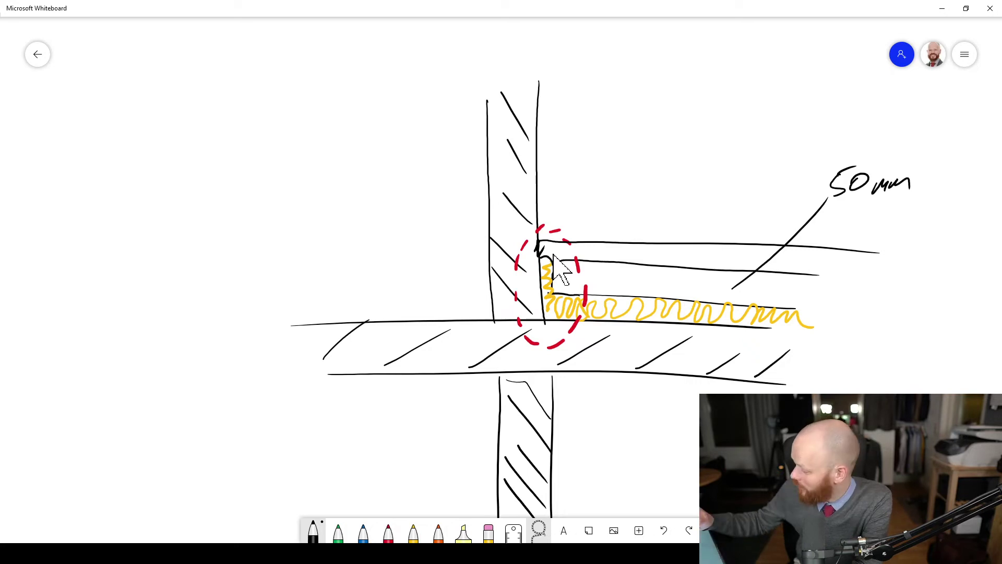
# - Extend the yellow insulation up the wall and outline a small black skirting board above it
pyautogui.click(414, 533)
pyautogui.moveTo(549, 301); pyautogui.dragTo(546, 228)
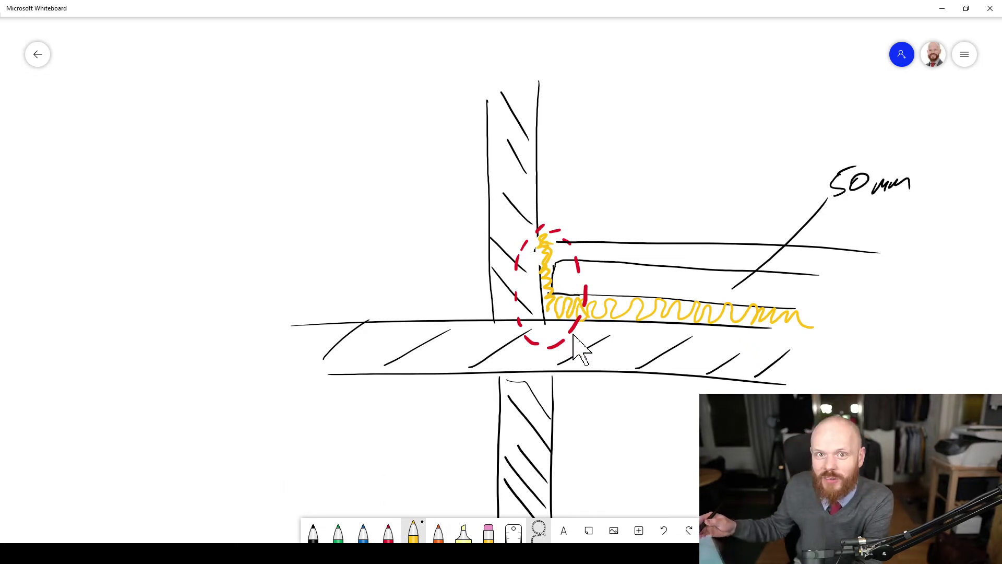
pyautogui.click(313, 533)
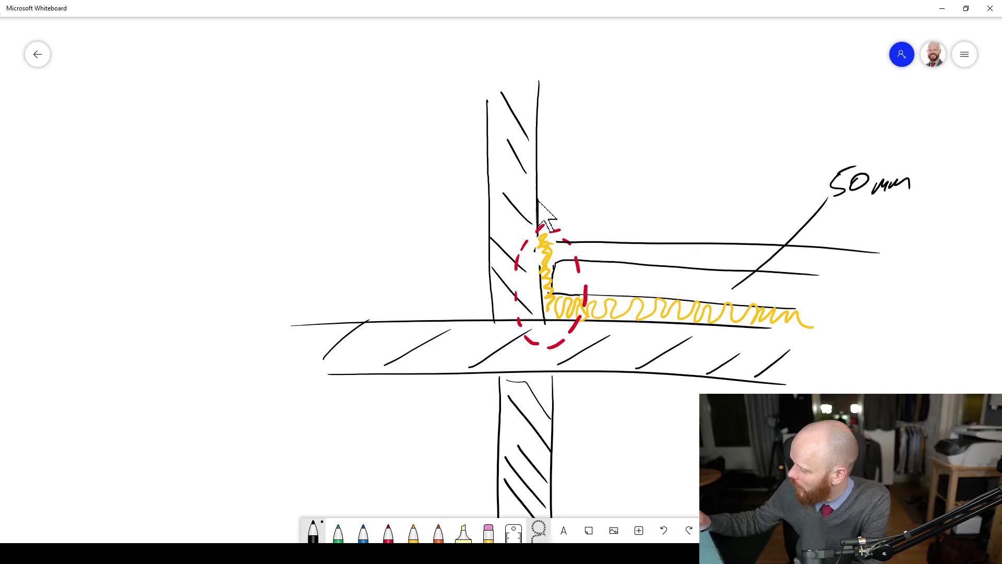
pyautogui.moveTo(538, 202); pyautogui.dragTo(540, 235)
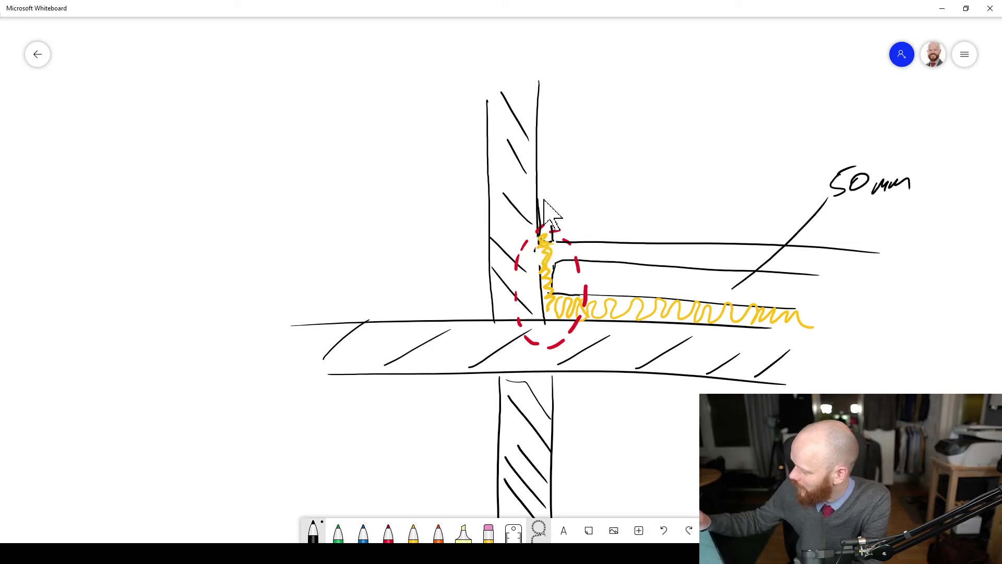
pyautogui.moveTo(551, 195); pyautogui.dragTo(551, 231)
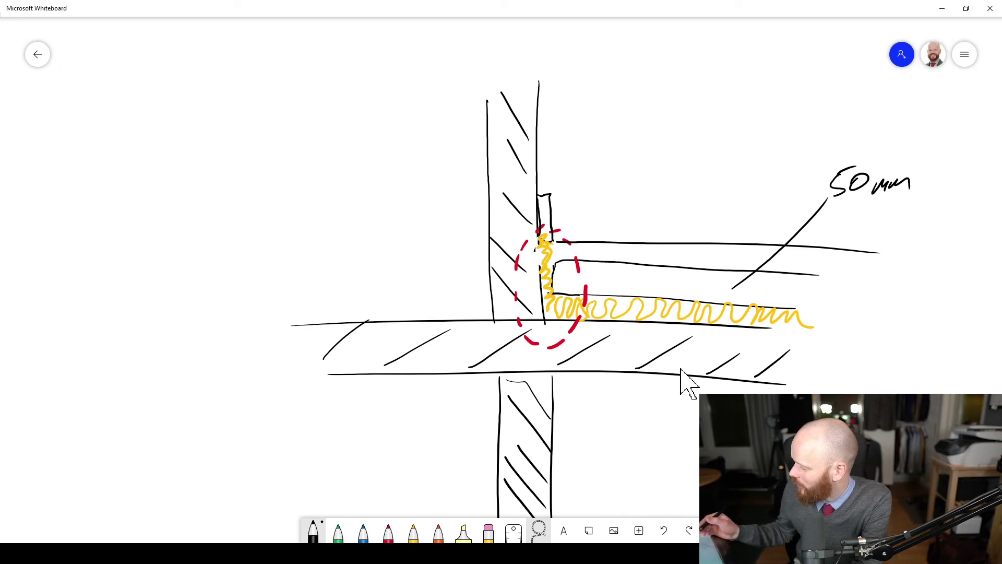
# - Draw a slanted leader line rising from the second screed layer toward the label area
pyautogui.moveTo(731, 255); pyautogui.dragTo(763, 180)
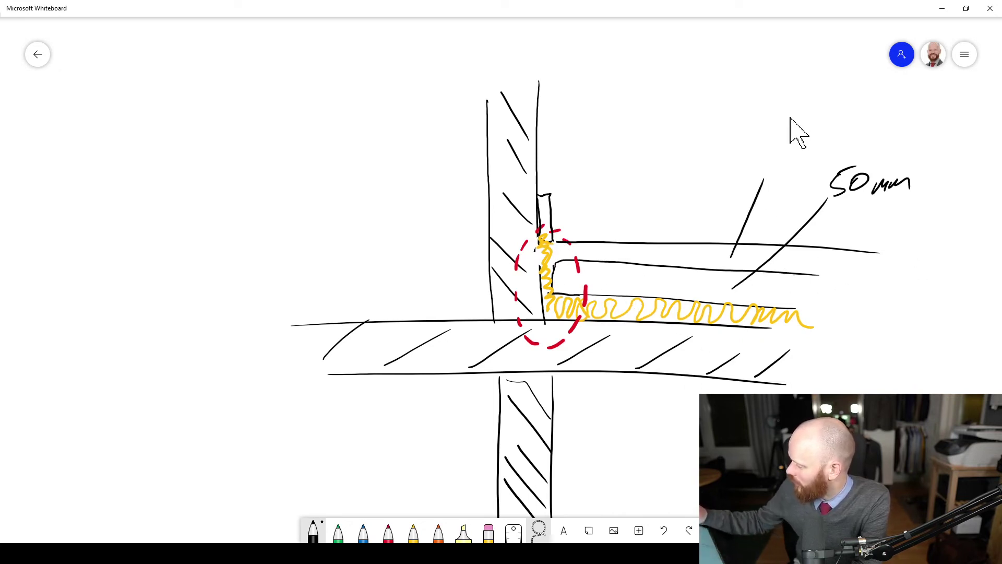